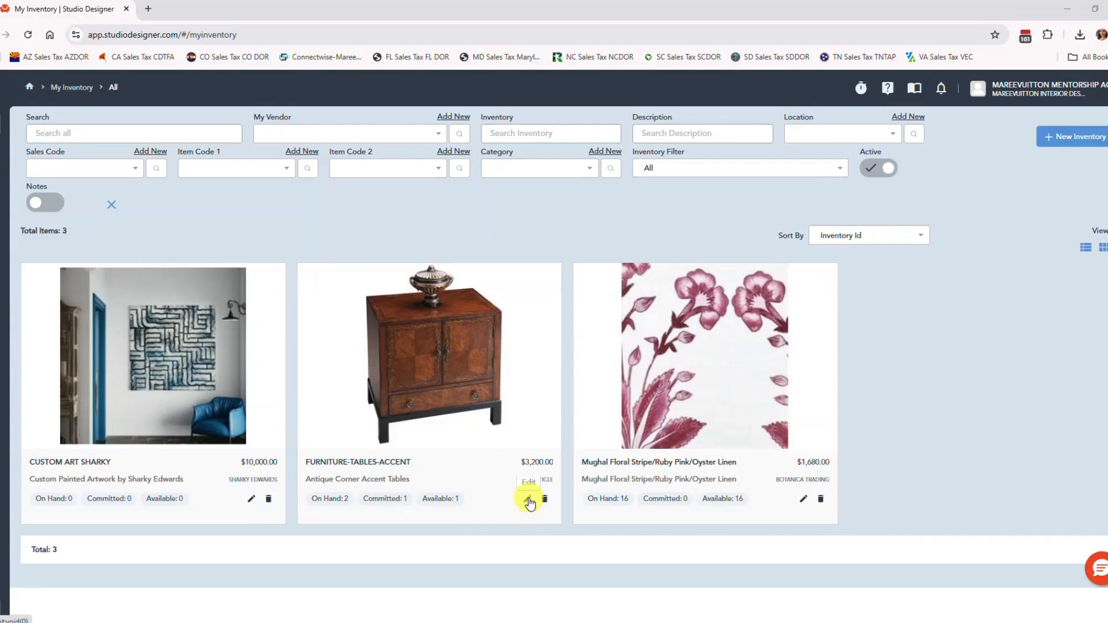
Step: Start selling the FURNITURE-TABLES-ACCENT inventory item, assigning it to the client's project and the Foyer room
{"action": "left_click", "coordinate": [528, 500]}
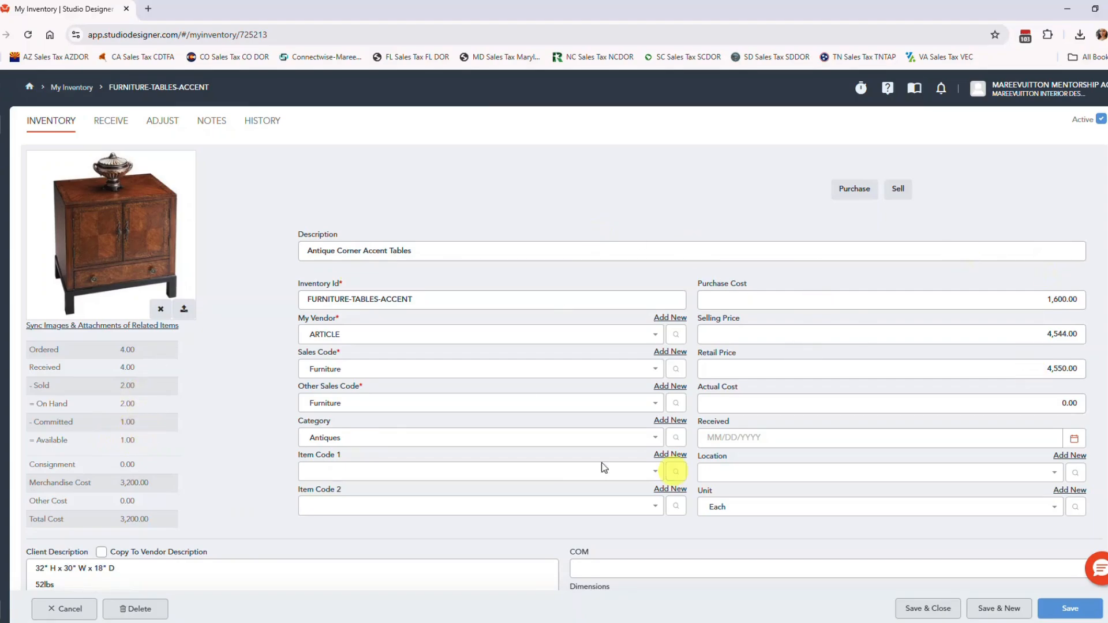
{"action": "left_click", "coordinate": [905, 188]}
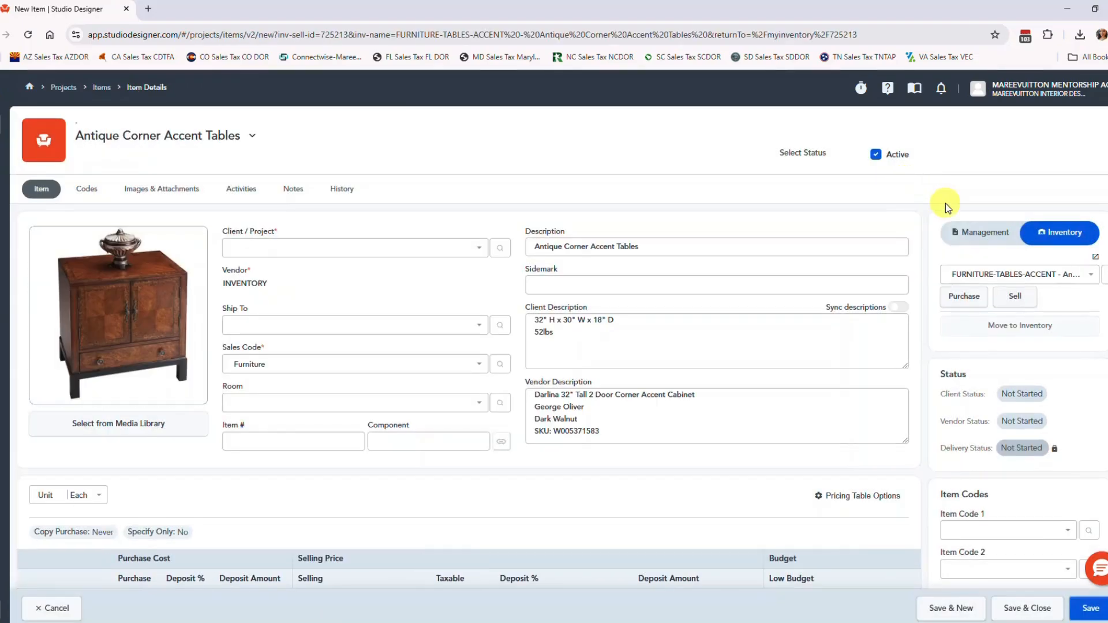
{"action": "left_click", "coordinate": [292, 249]}
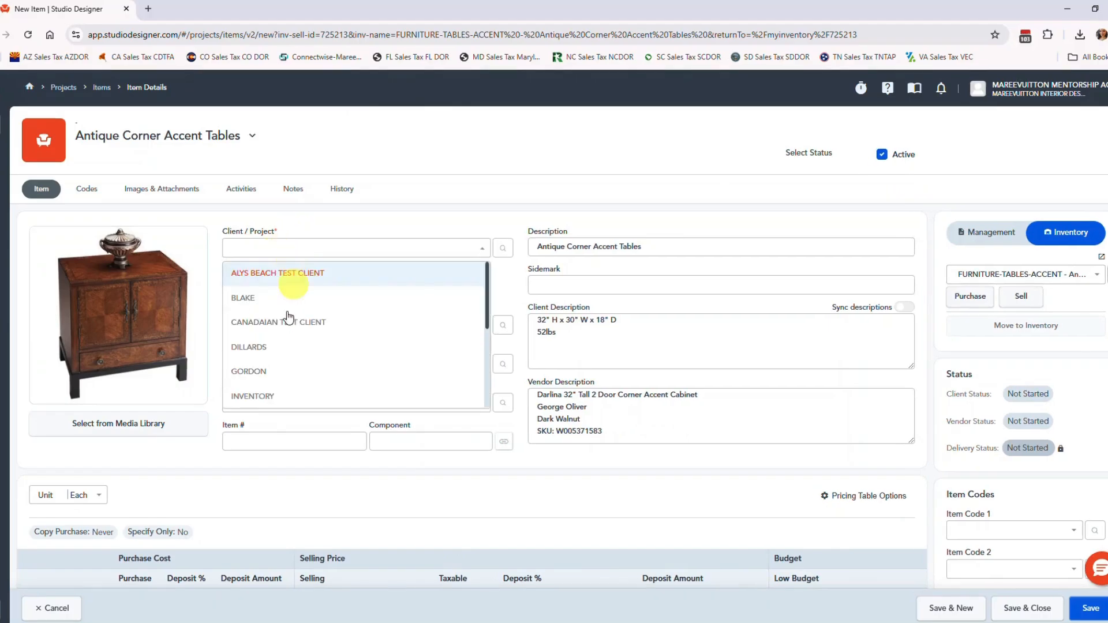
{"action": "scroll", "coordinate": [292, 329], "scroll_direction": "down", "scroll_amount": 2}
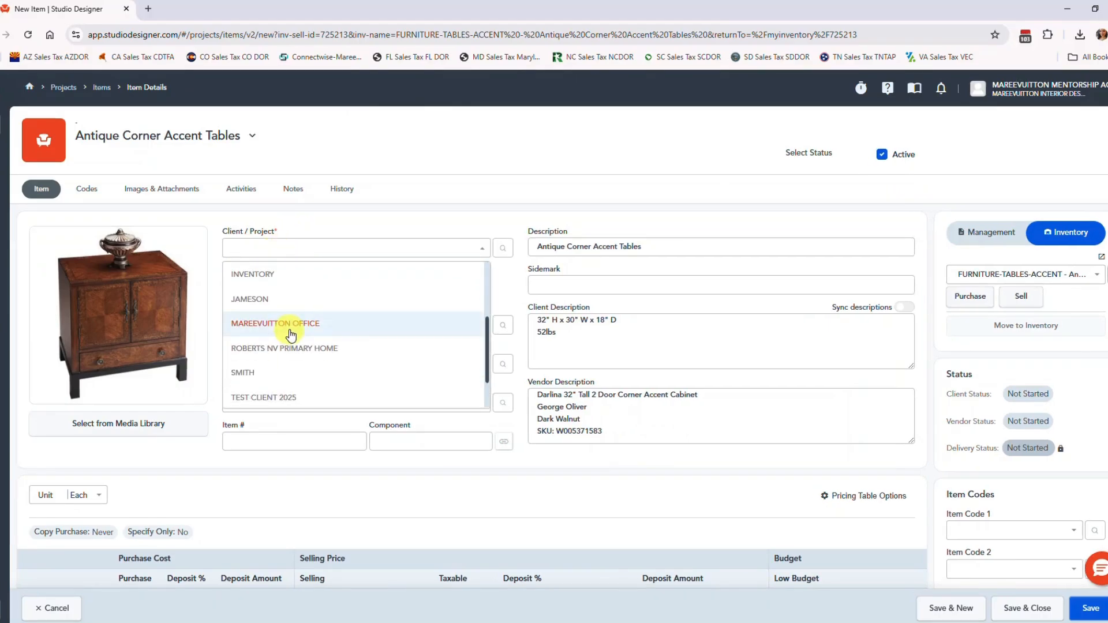
{"action": "scroll", "coordinate": [297, 314], "scroll_direction": "down", "scroll_amount": 1}
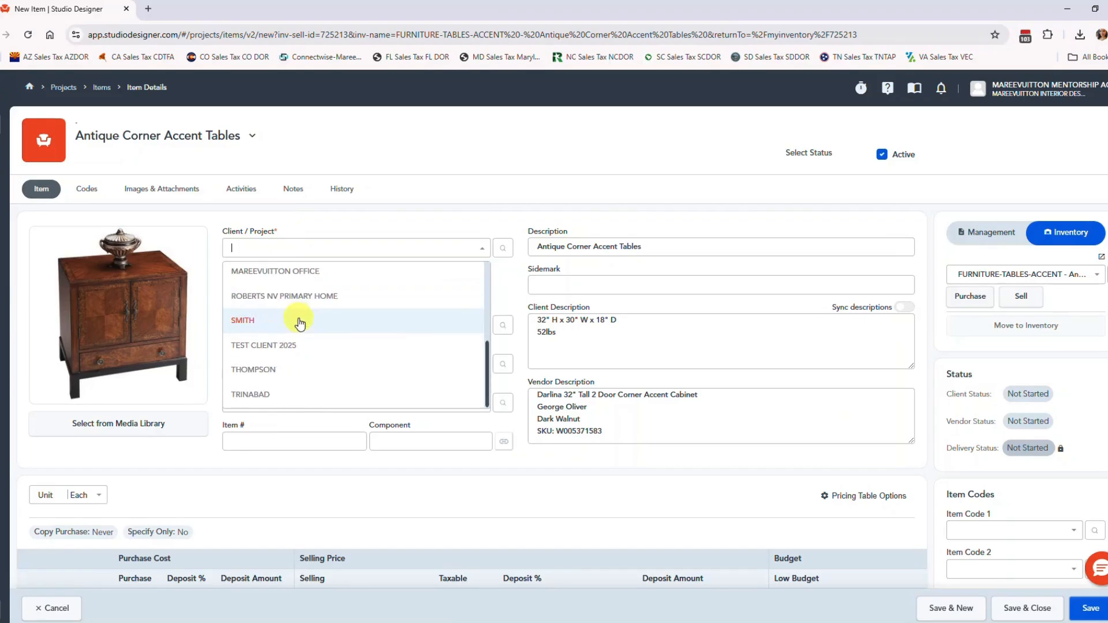
{"action": "left_click", "coordinate": [299, 319]}
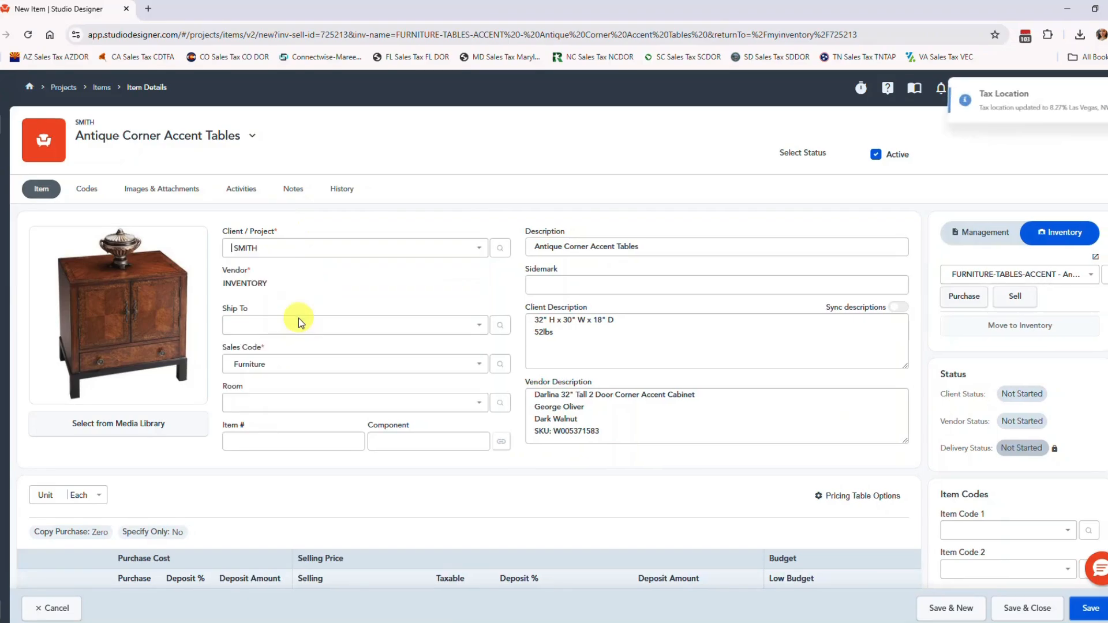
{"action": "left_click", "coordinate": [271, 402]}
{"action": "left_click", "coordinate": [257, 434]}
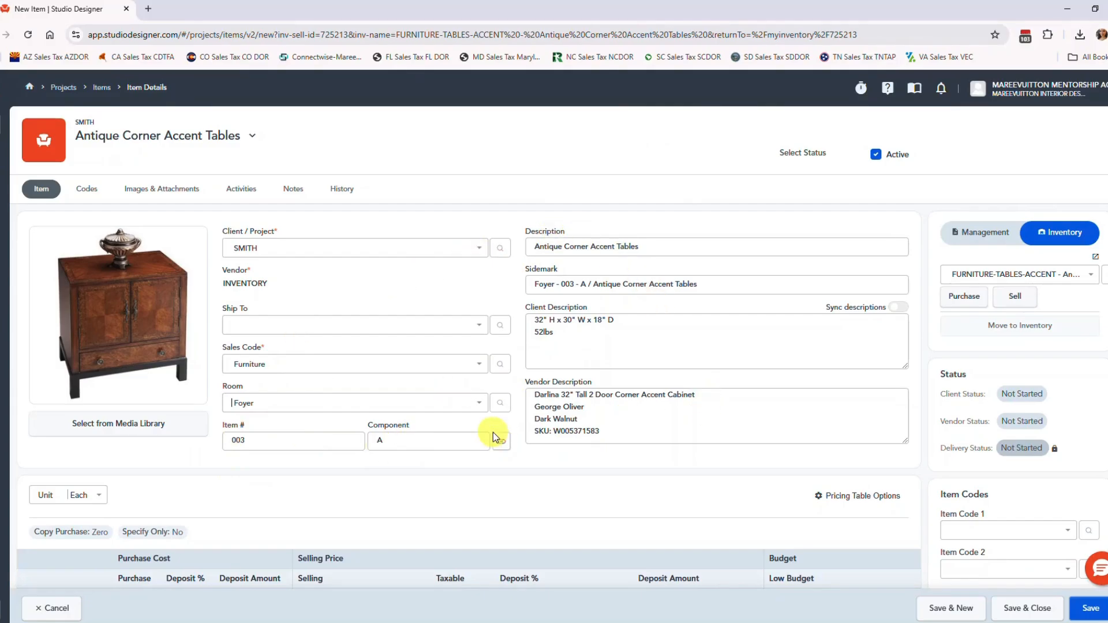
Step: Review the sale item's pricing table, save and close the item, and leave the accent table's inventory record
{"action": "scroll", "coordinate": [493, 433], "scroll_direction": "down", "scroll_amount": 5}
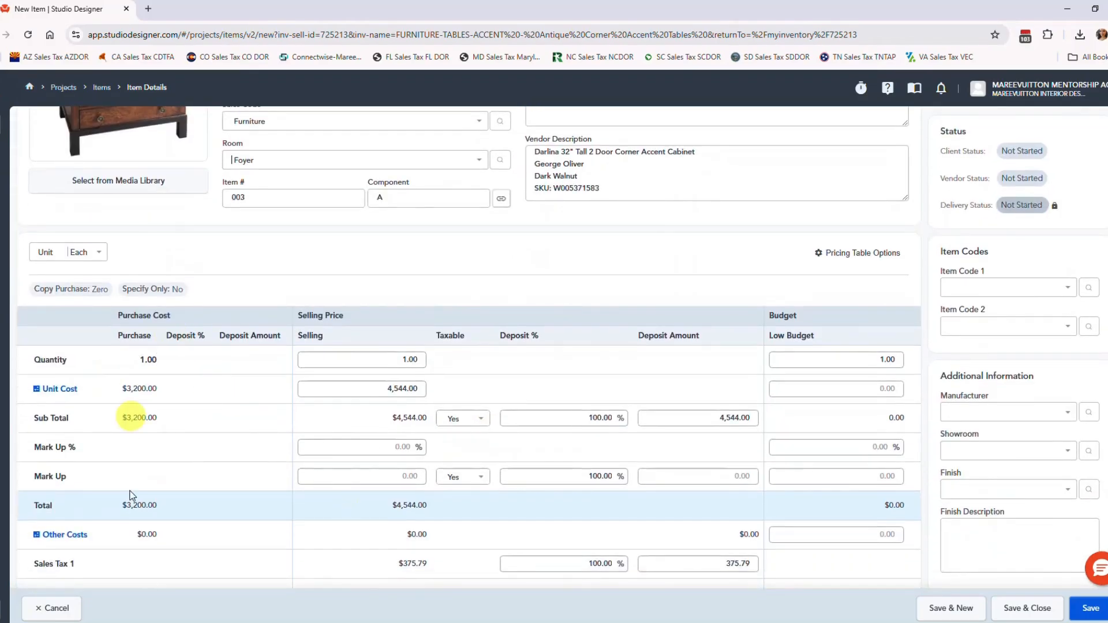
{"action": "scroll", "coordinate": [124, 507], "scroll_direction": "down", "scroll_amount": 3}
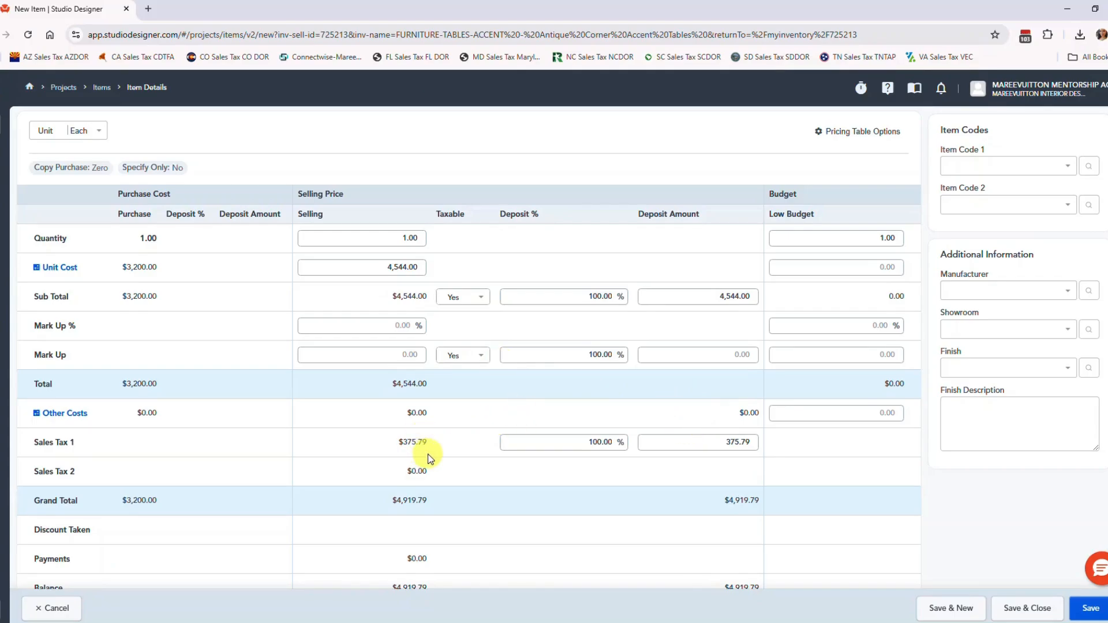
{"action": "scroll", "coordinate": [430, 459], "scroll_direction": "down", "scroll_amount": 2}
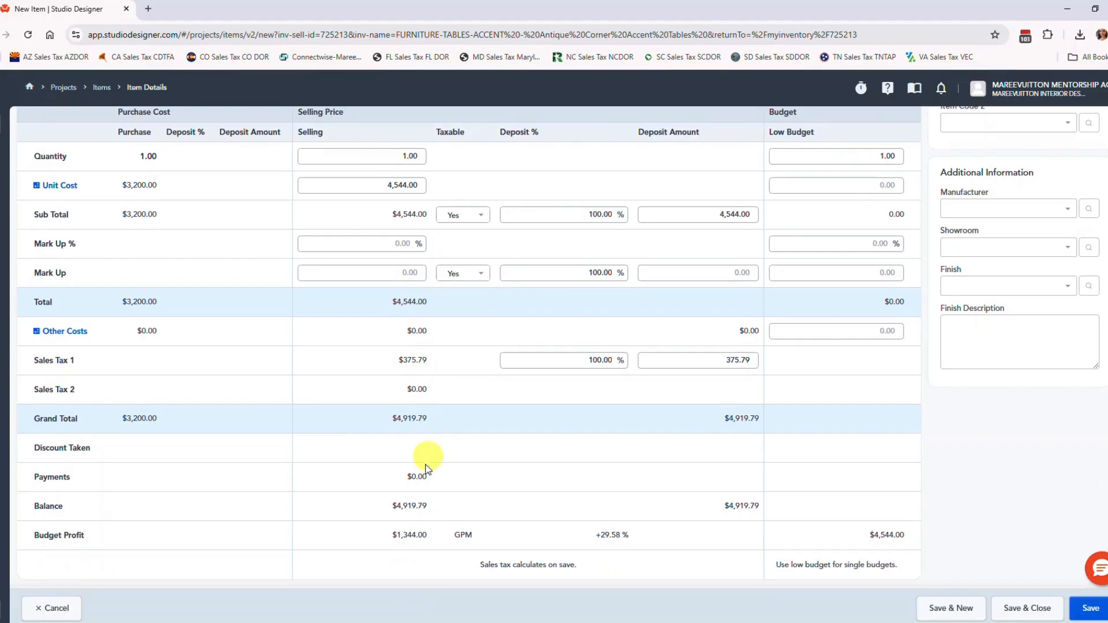
{"action": "scroll", "coordinate": [507, 436], "scroll_direction": "up", "scroll_amount": 6}
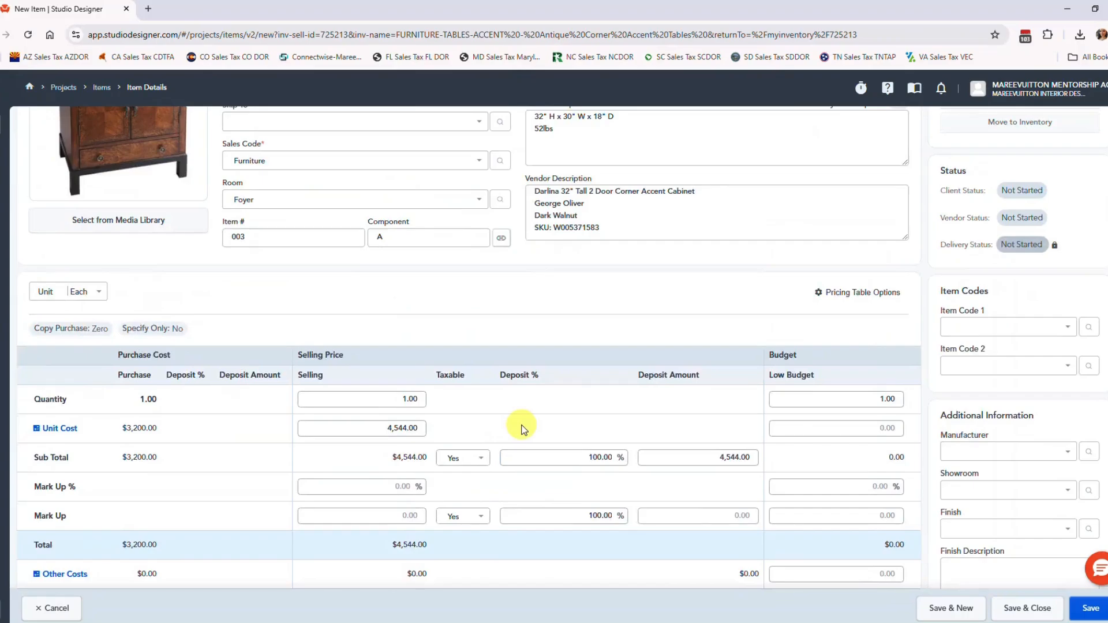
{"action": "scroll", "coordinate": [522, 430], "scroll_direction": "up", "scroll_amount": 5}
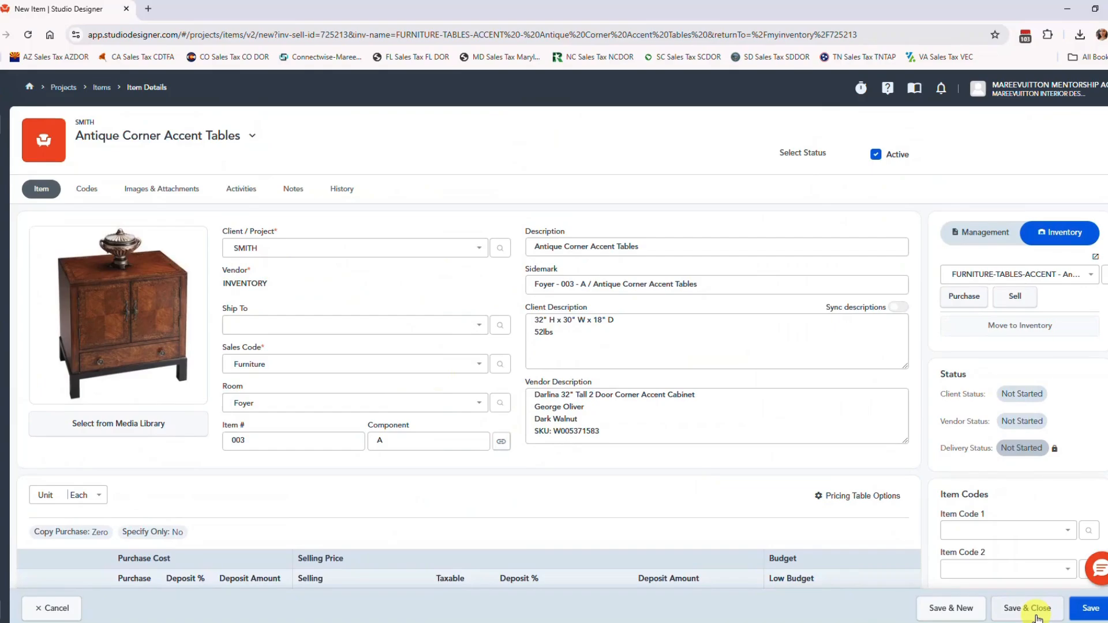
{"action": "left_click", "coordinate": [1036, 615]}
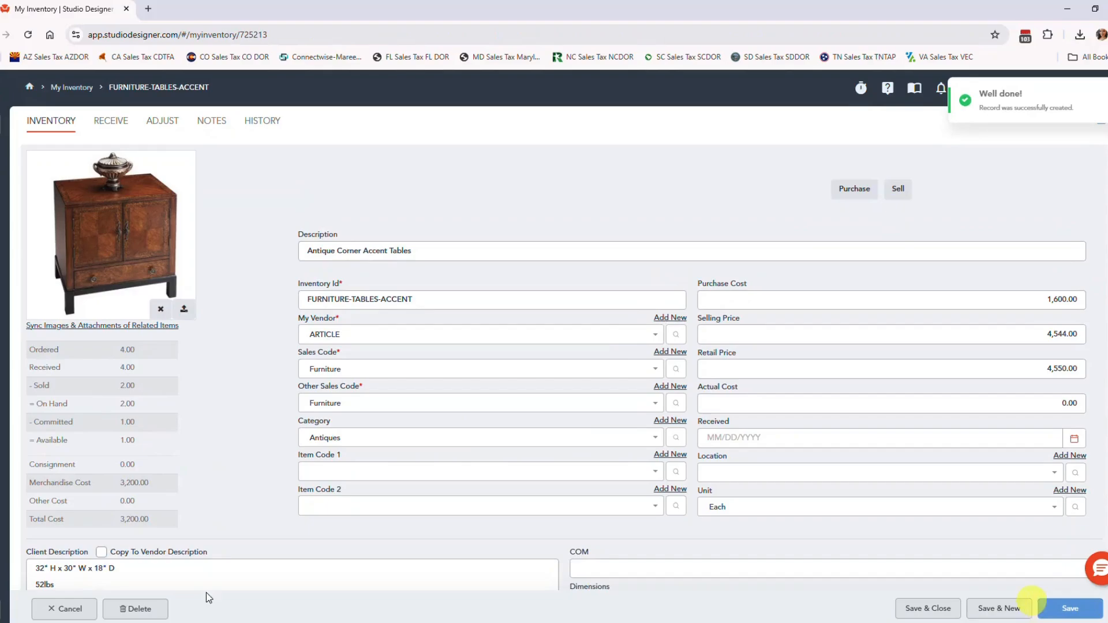
{"action": "left_click", "coordinate": [63, 609]}
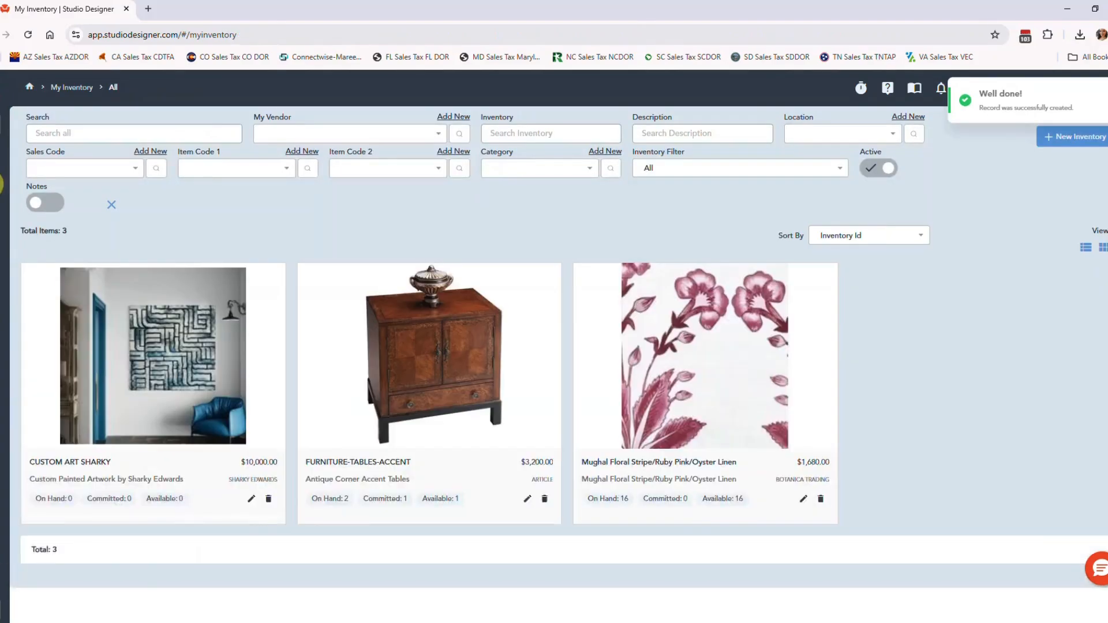
Step: List the items of the client's project by filtering on that client and clearing the Article vendor filter
{"action": "mouse_move", "coordinate": [1, 179]}
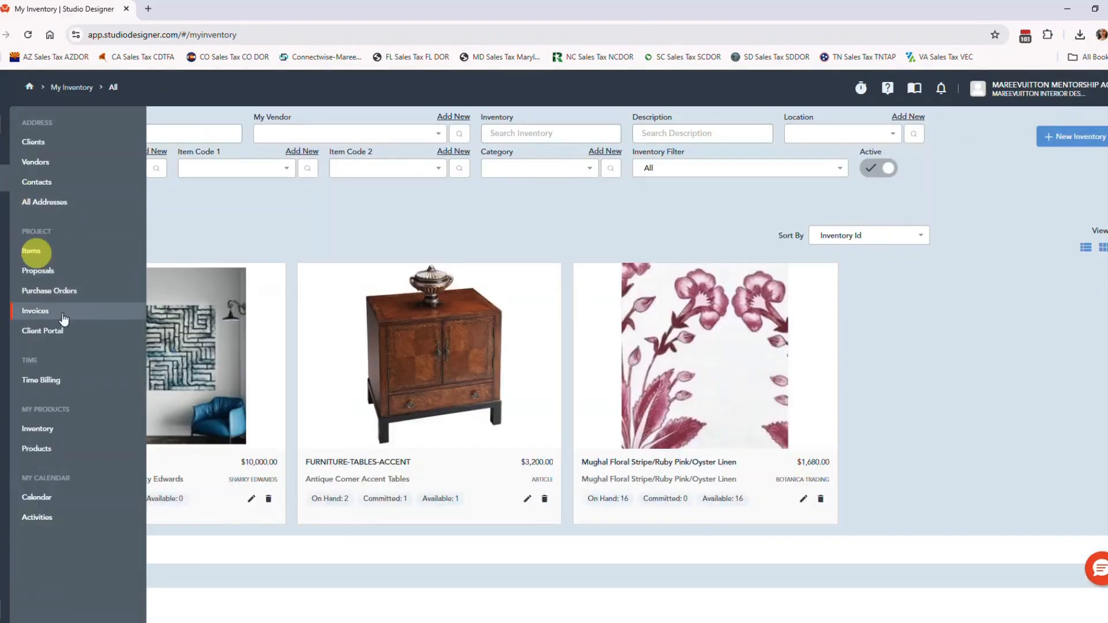
{"action": "left_click", "coordinate": [34, 250]}
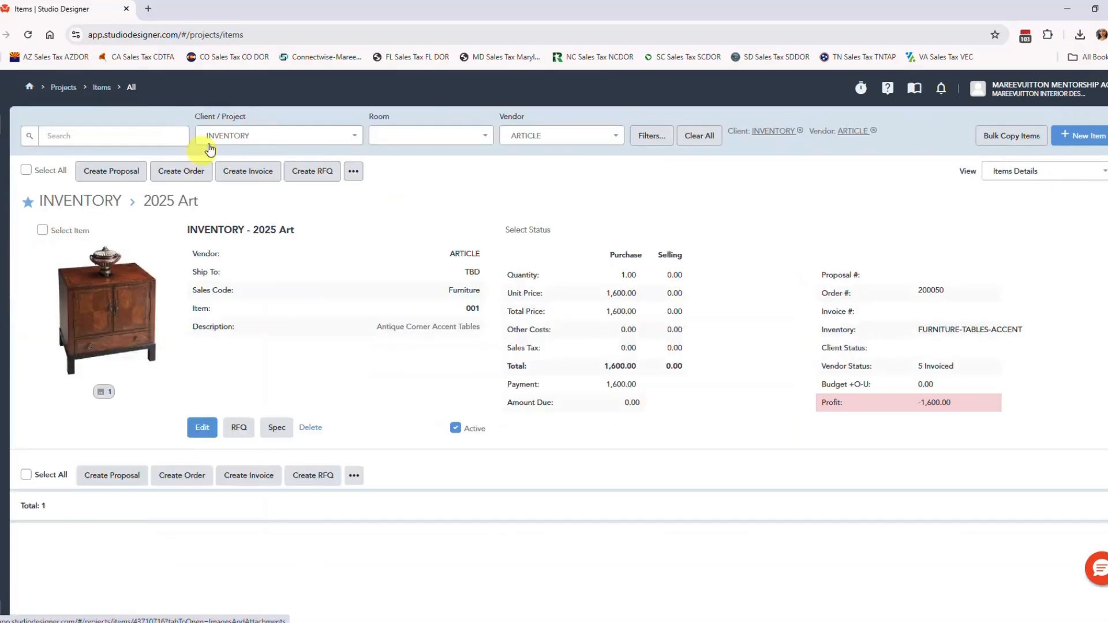
{"action": "left_click", "coordinate": [218, 135]}
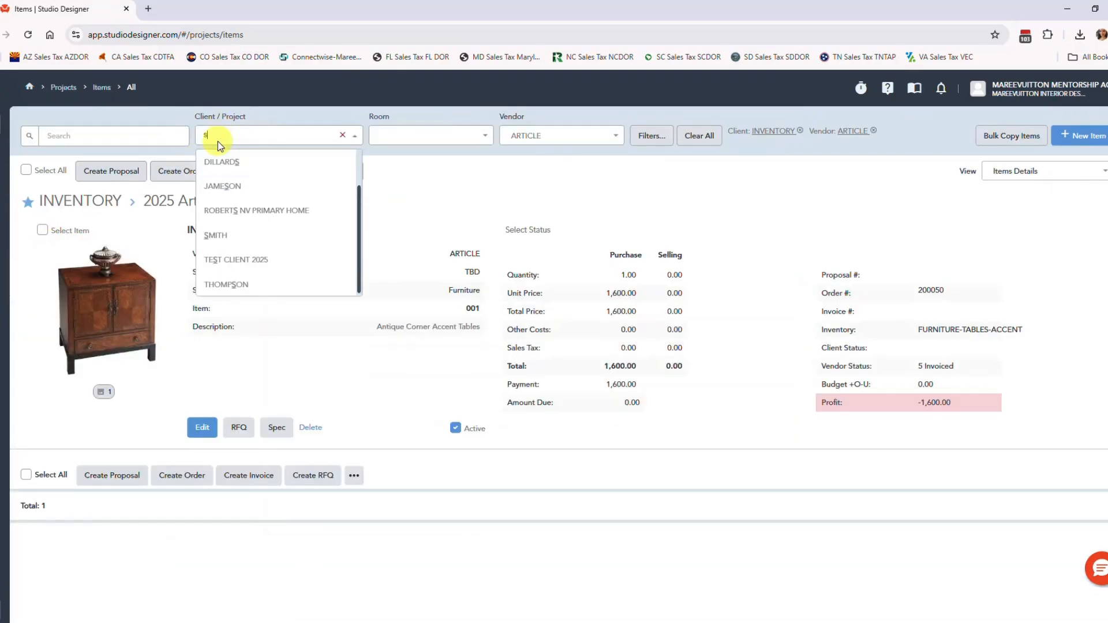
{"action": "type", "text": "smi"}
{"action": "left_click", "coordinate": [224, 160]}
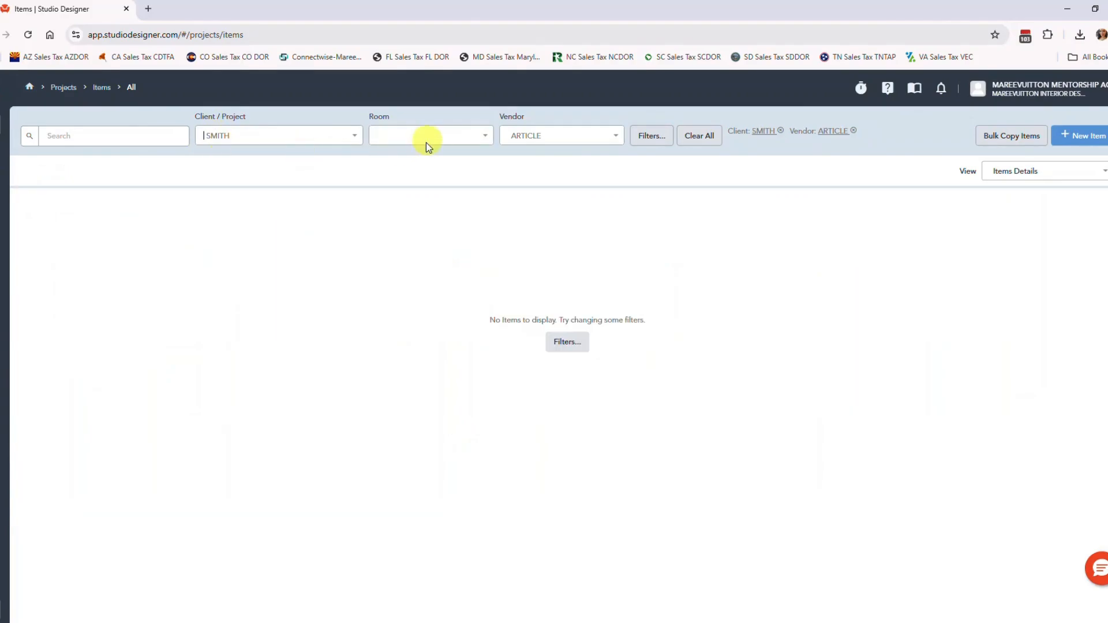
{"action": "left_click", "coordinate": [604, 136]}
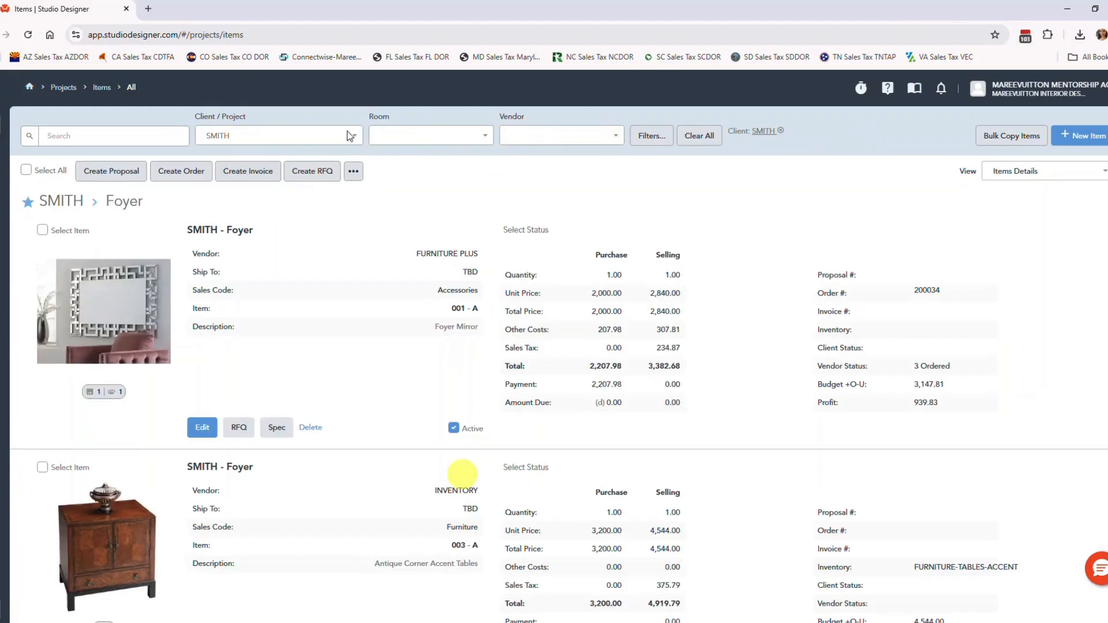
{"action": "left_click", "coordinate": [430, 135]}
{"action": "left_click", "coordinate": [427, 163]}
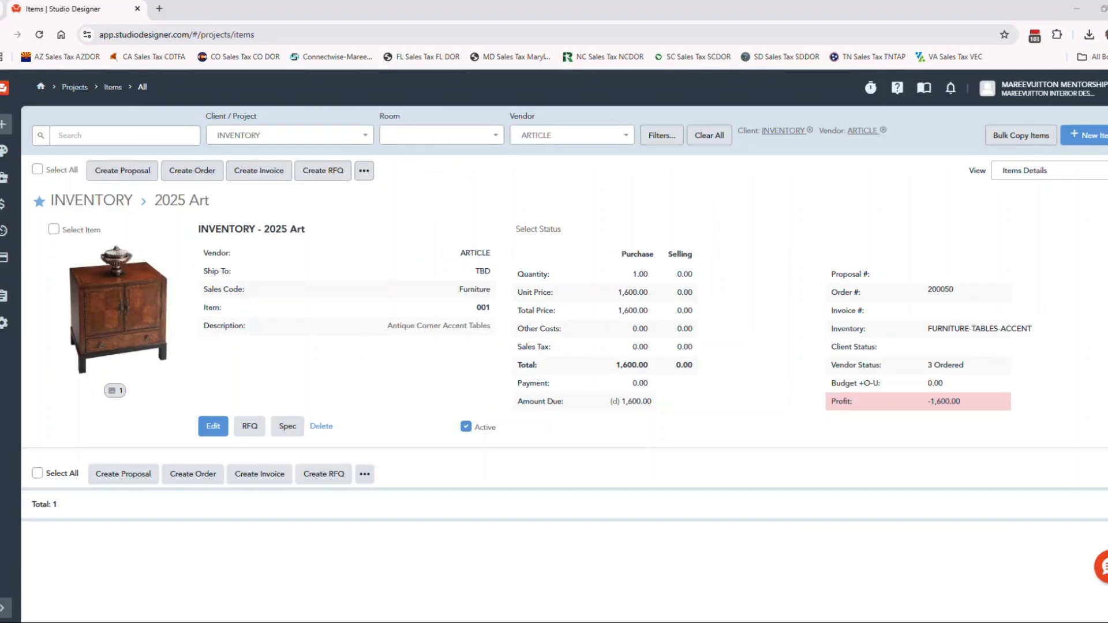
Step: Post the 1,600.00 vendor payment on the accent table's Article order from the Chase checking account, with reference 03.05.25
{"action": "left_click", "coordinate": [943, 294]}
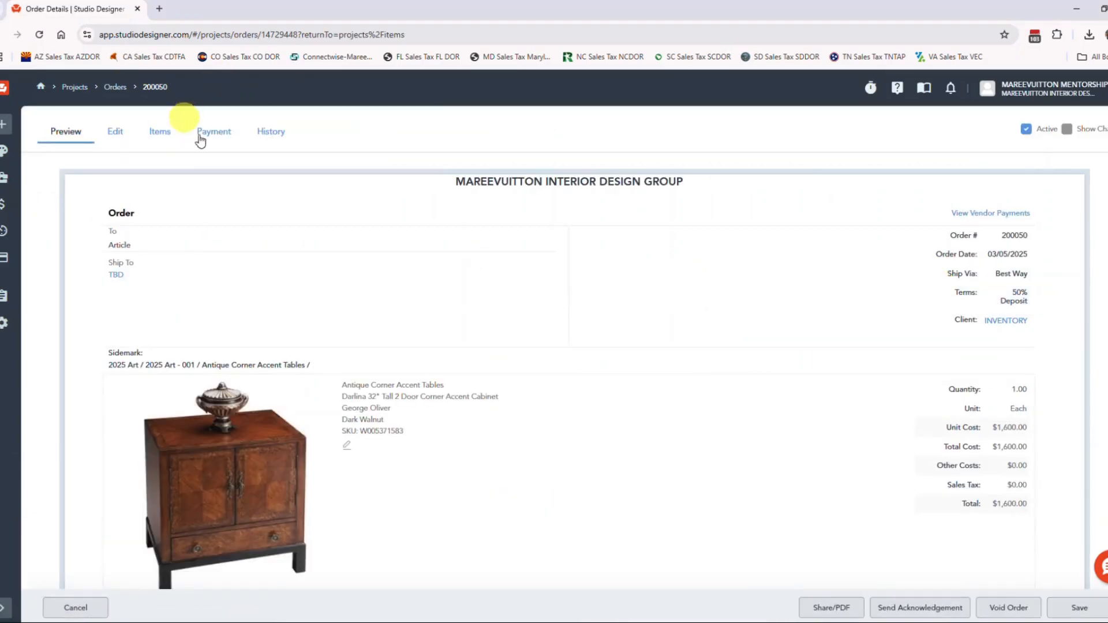
{"action": "left_click", "coordinate": [215, 136]}
{"action": "left_click", "coordinate": [487, 207]}
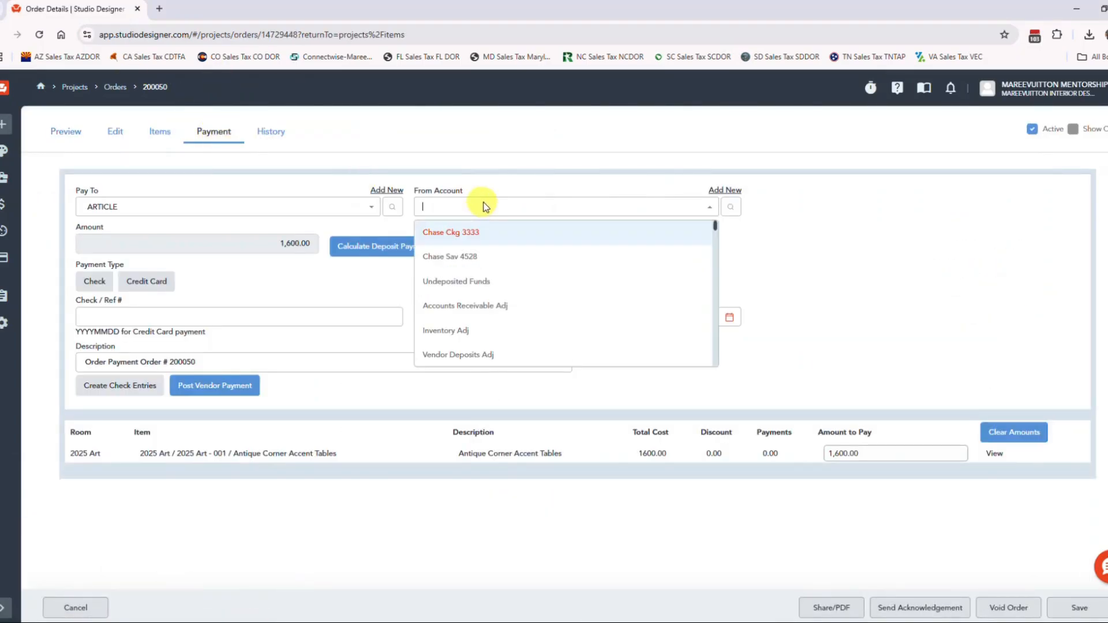
{"action": "left_click", "coordinate": [424, 241]}
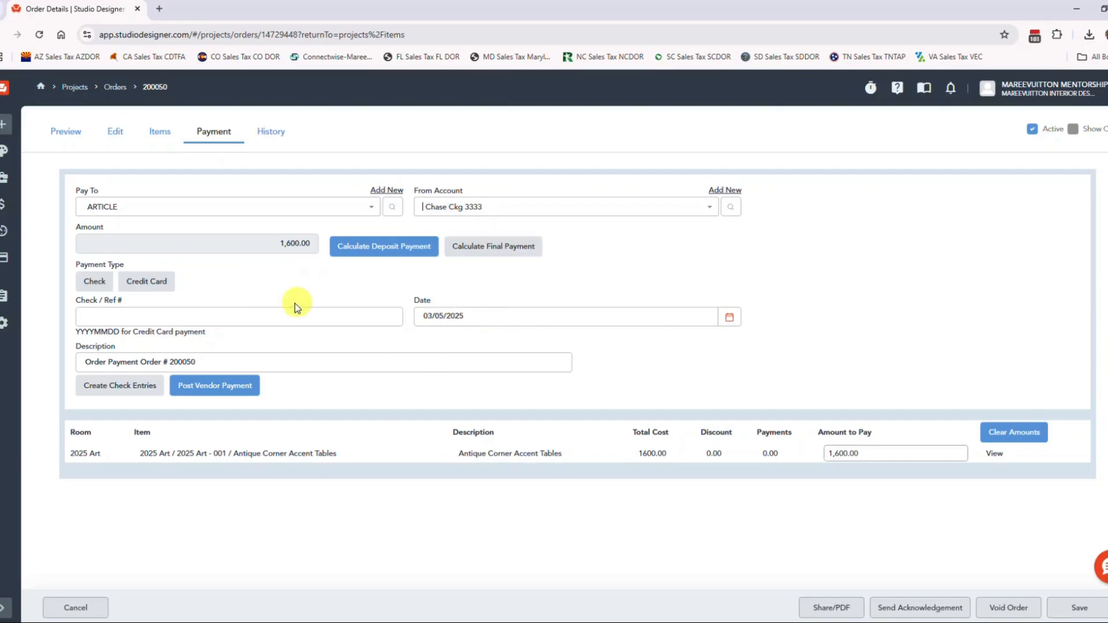
{"action": "left_click", "coordinate": [290, 317]}
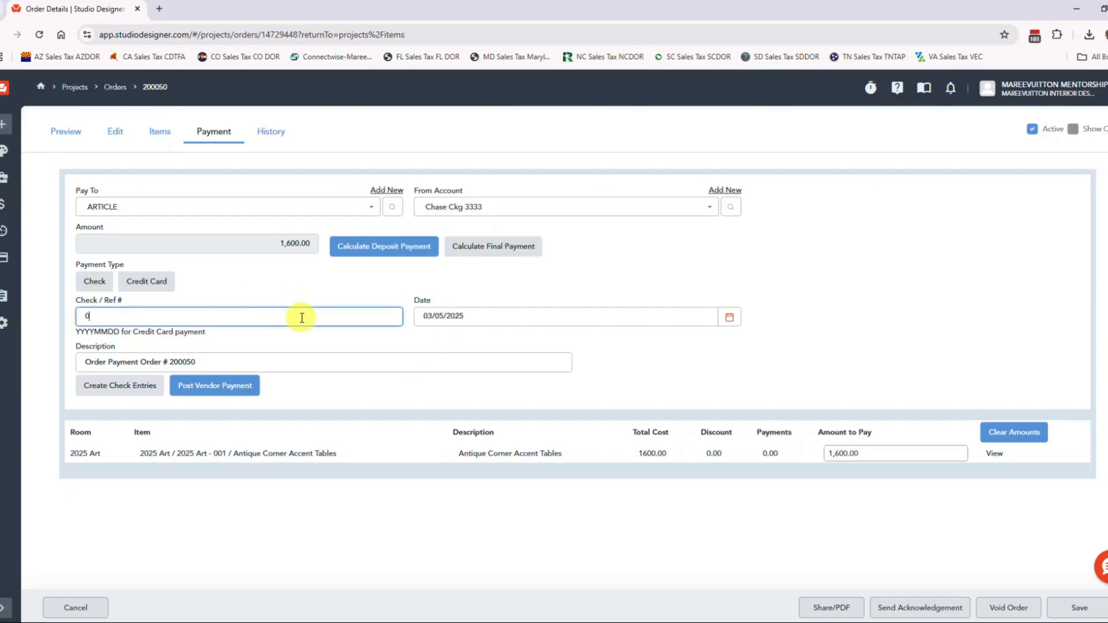
{"action": "left_click", "coordinate": [248, 385]}
{"action": "left_click", "coordinate": [657, 154]}
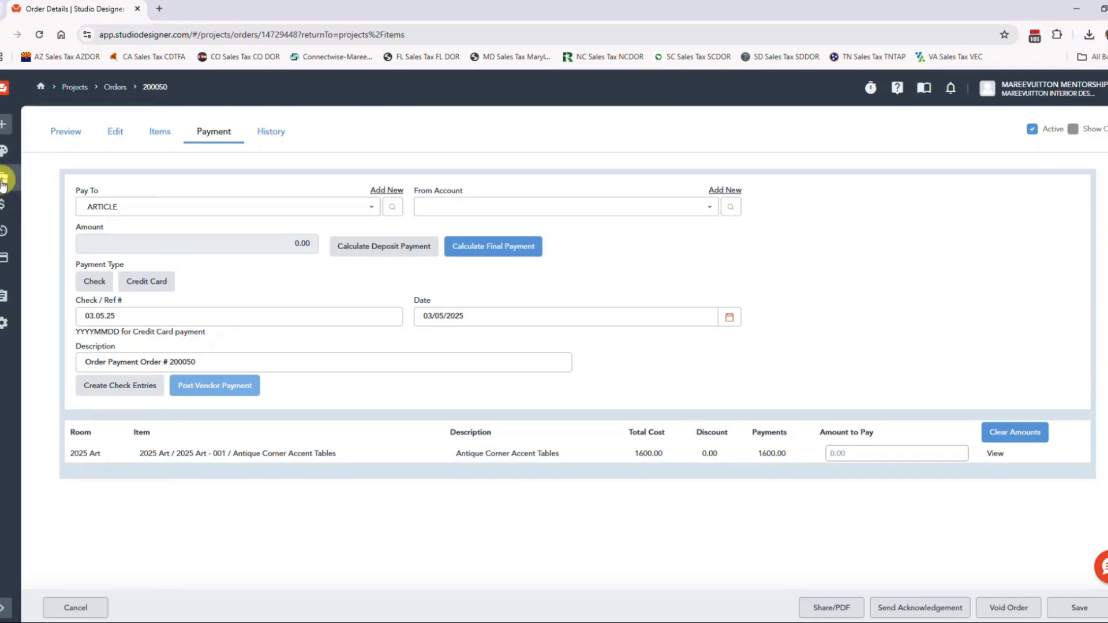
Step: Receive a quantity of 1 for the 3/5/2025 order in the FURNITURE-TABLES-ACCENT inventory record, using the order number as the vendor invoice
{"action": "left_click", "coordinate": [3, 183]}
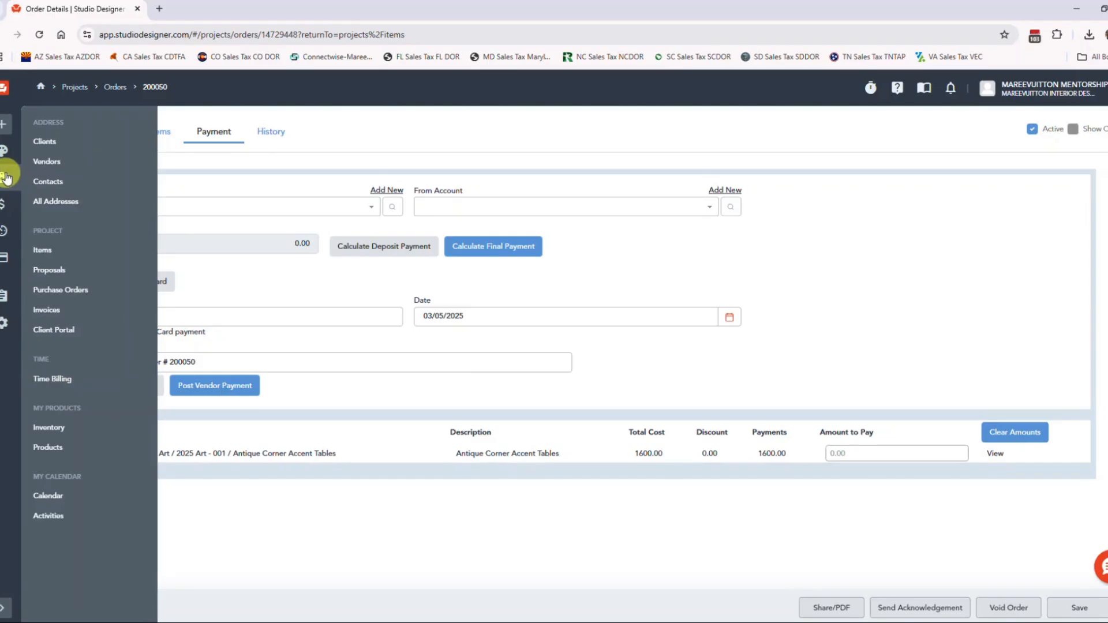
{"action": "left_click", "coordinate": [51, 427]}
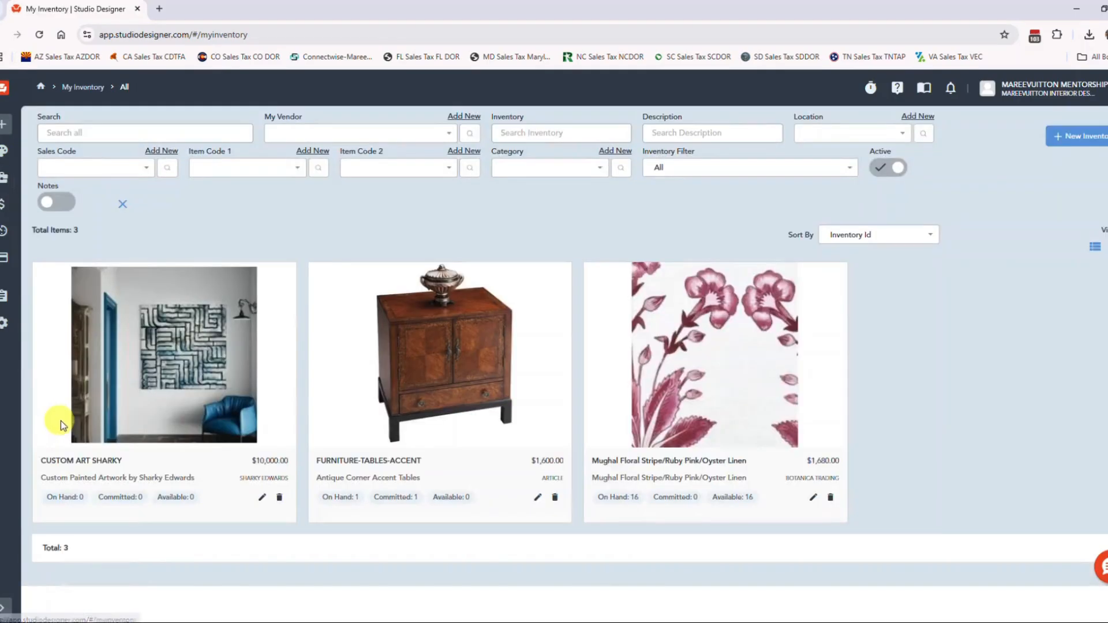
{"action": "left_click", "coordinate": [538, 498]}
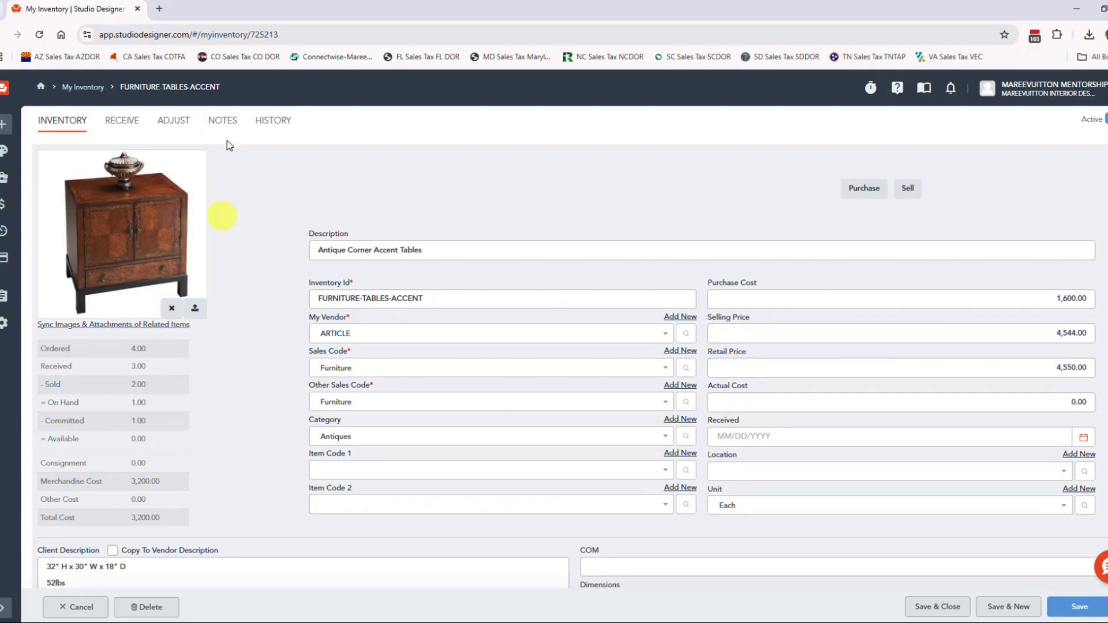
{"action": "left_click", "coordinate": [120, 120]}
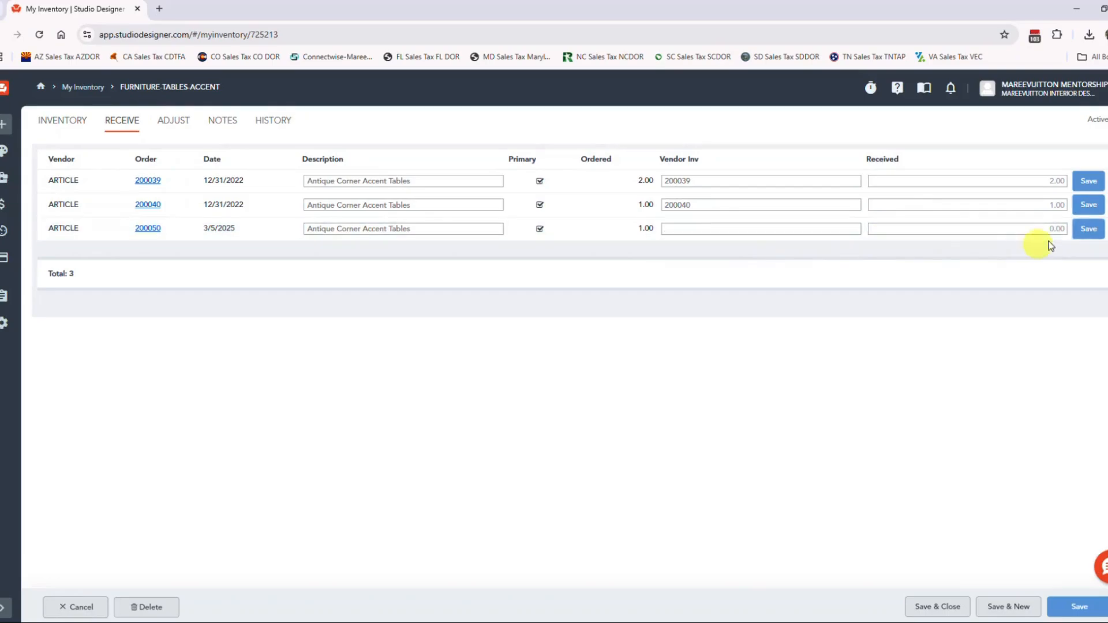
{"action": "left_click", "coordinate": [718, 230]}
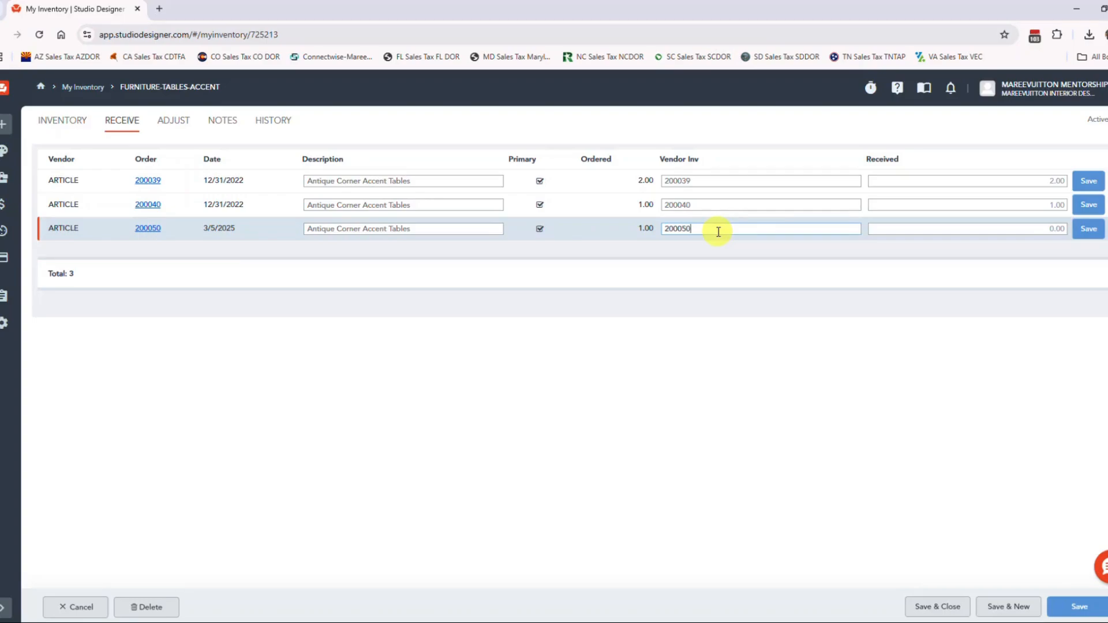
{"action": "key", "text": "Tab"}
{"action": "type", "text": "1"}
{"action": "key", "text": "Tab"}
{"action": "key", "text": "Return"}
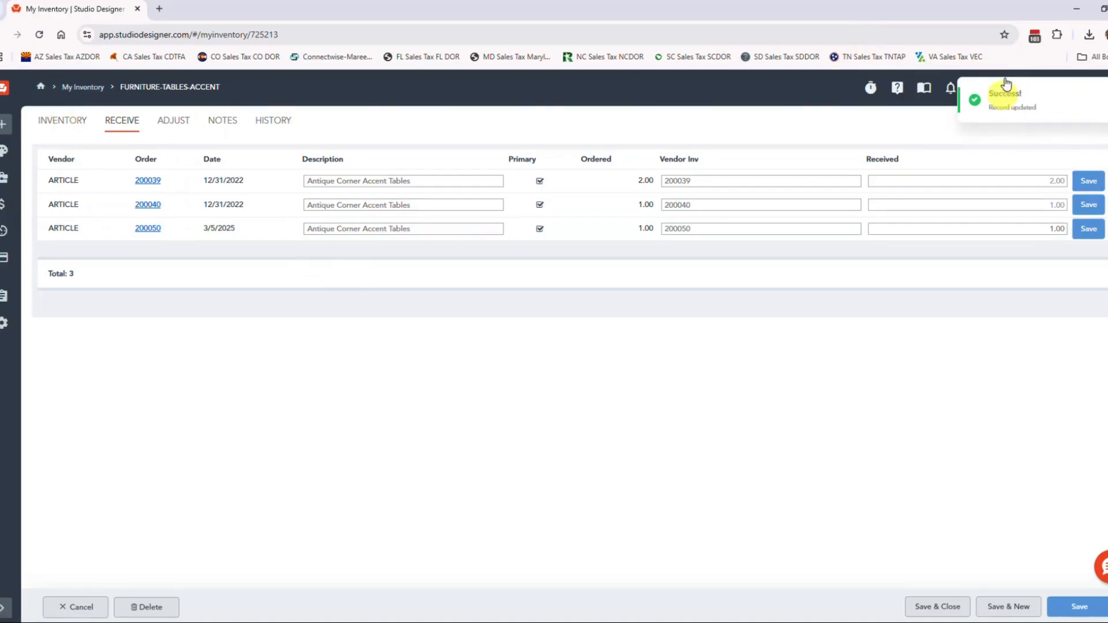
Step: Check the accent table's inventory quantities and its purchase, sale and adjustment history
{"action": "left_click", "coordinate": [41, 123]}
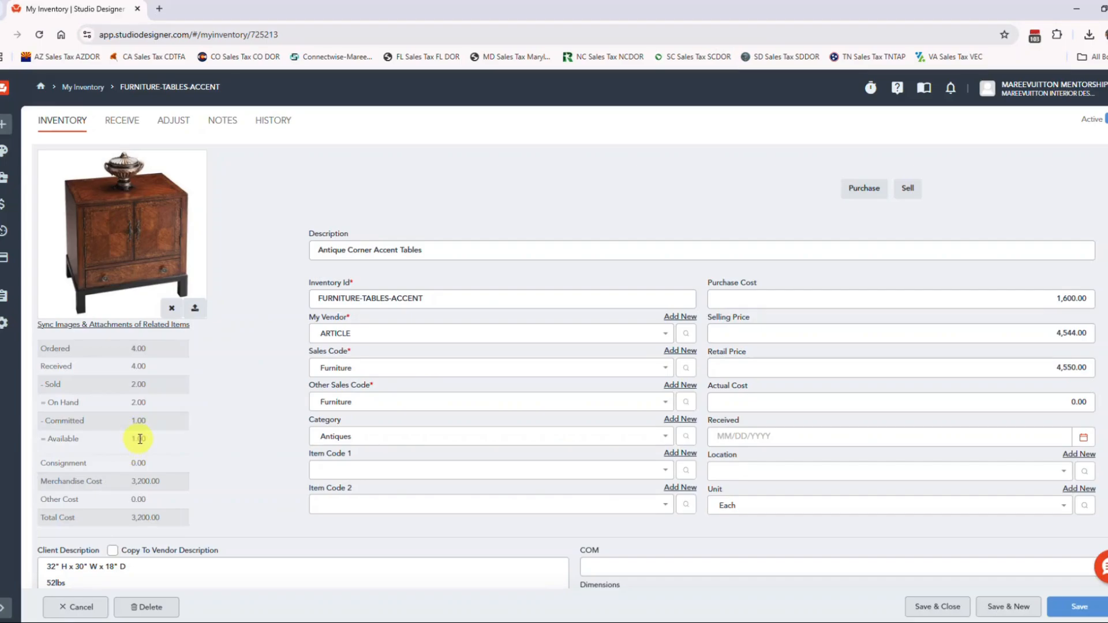
{"action": "left_click", "coordinate": [268, 124]}
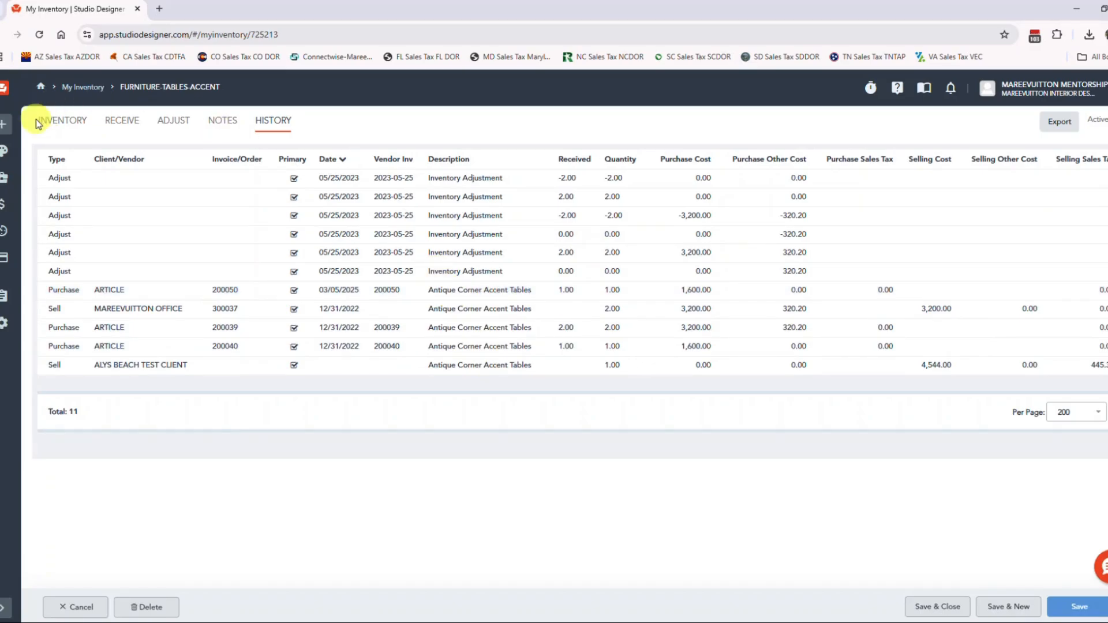
{"action": "left_click", "coordinate": [54, 123]}
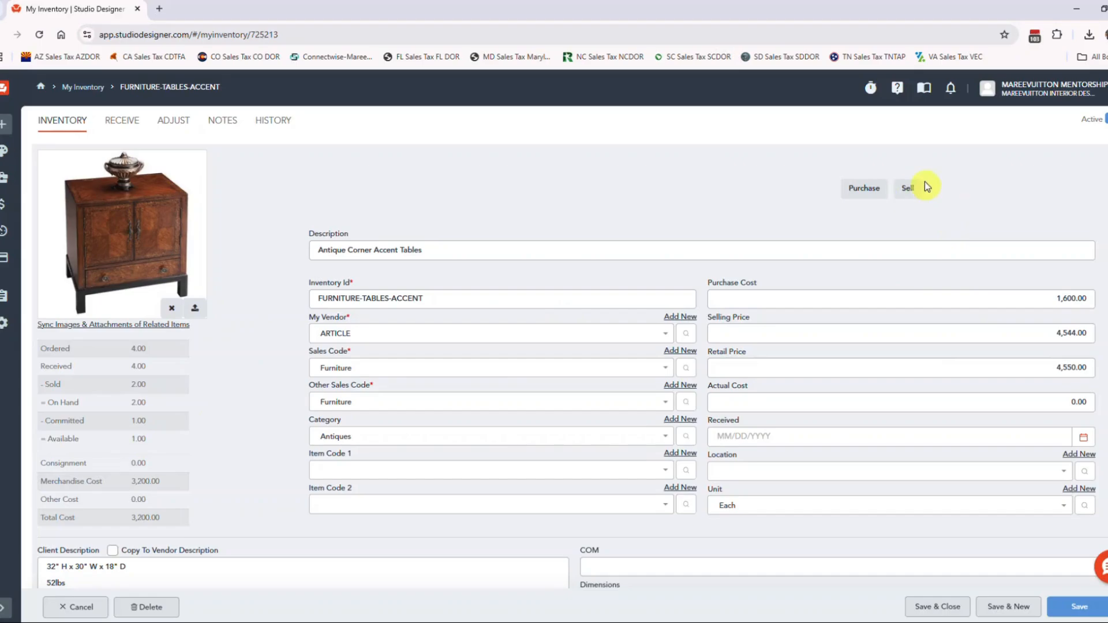
{"action": "left_click", "coordinate": [882, 190]}
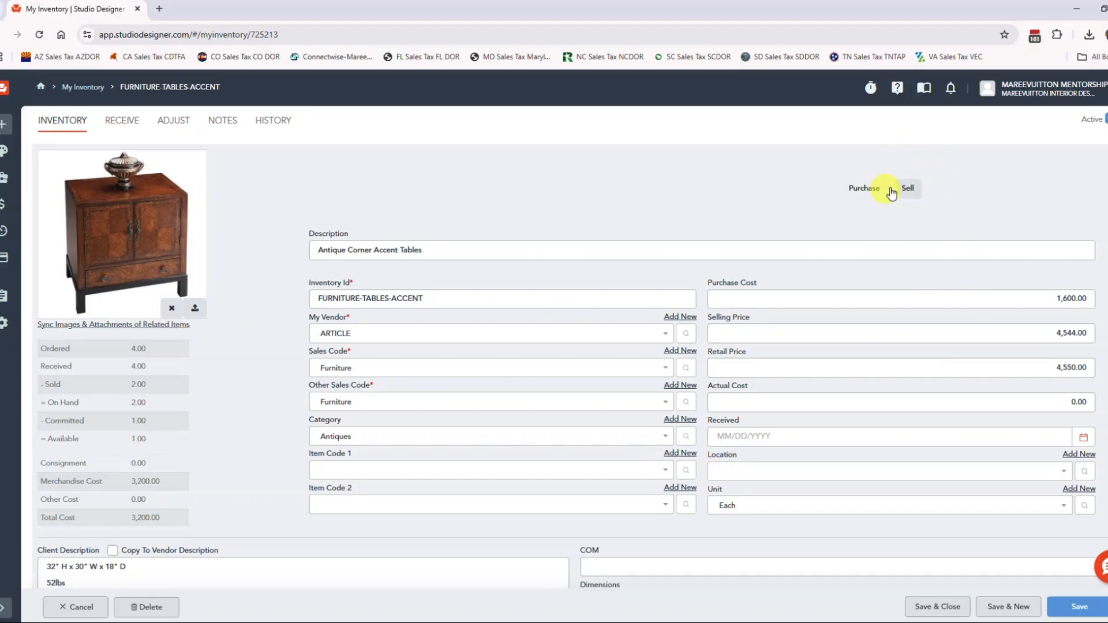